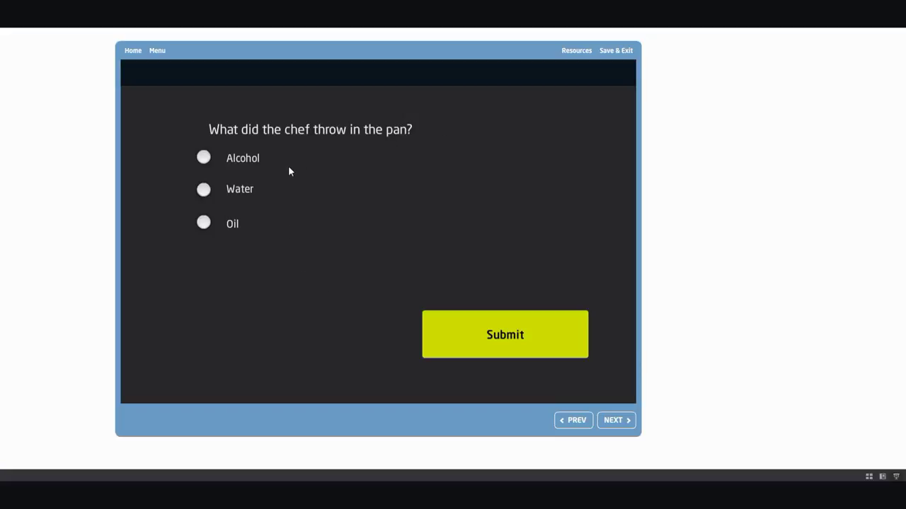
Test the previewed chef question by submitting Alcohol, and on another attempt selecting Water, switching to Oil and submitting that.
click(206, 159)
click(509, 343)
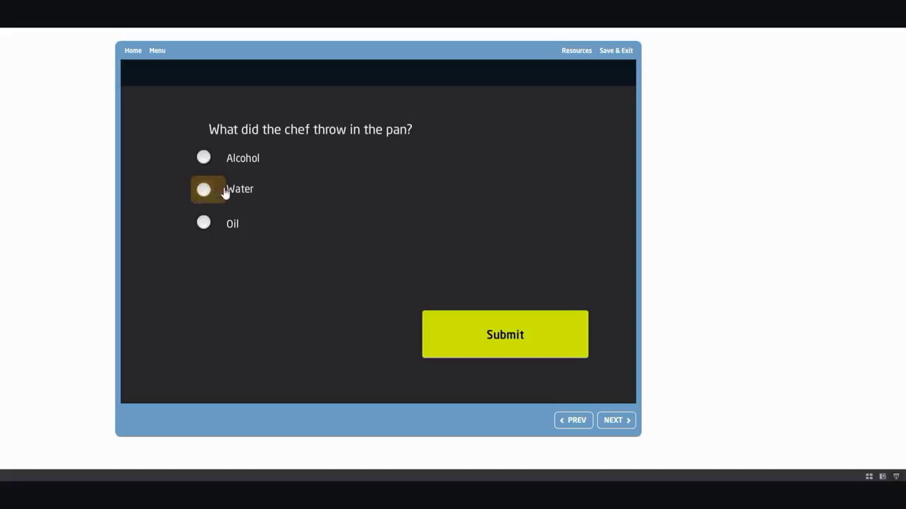
click(204, 192)
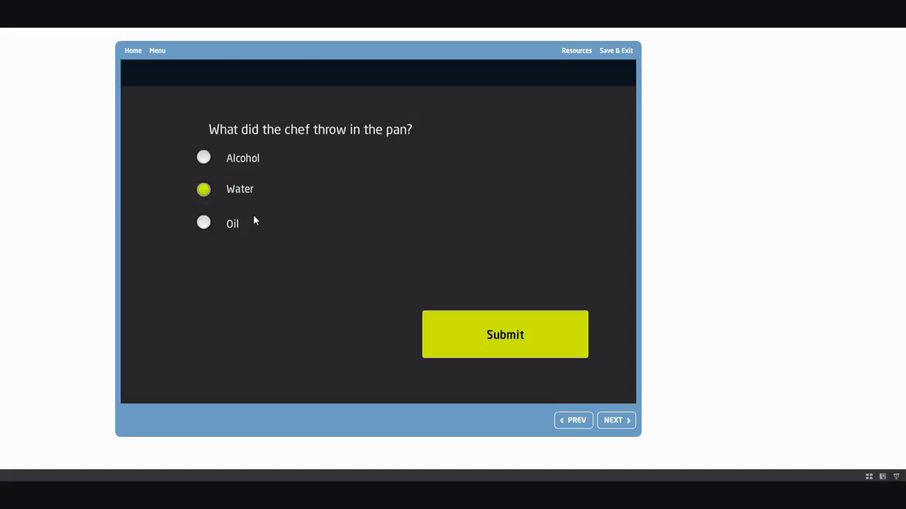
click(204, 228)
click(525, 340)
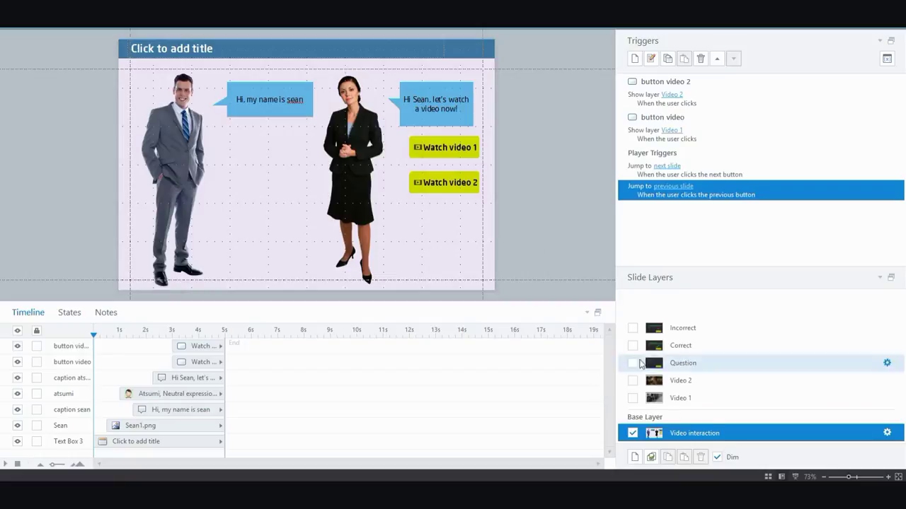
Review the Watch video 2 button's trigger and the contents and triggers of the Video 2, Question, Correct and Incorrect layers.
click(458, 189)
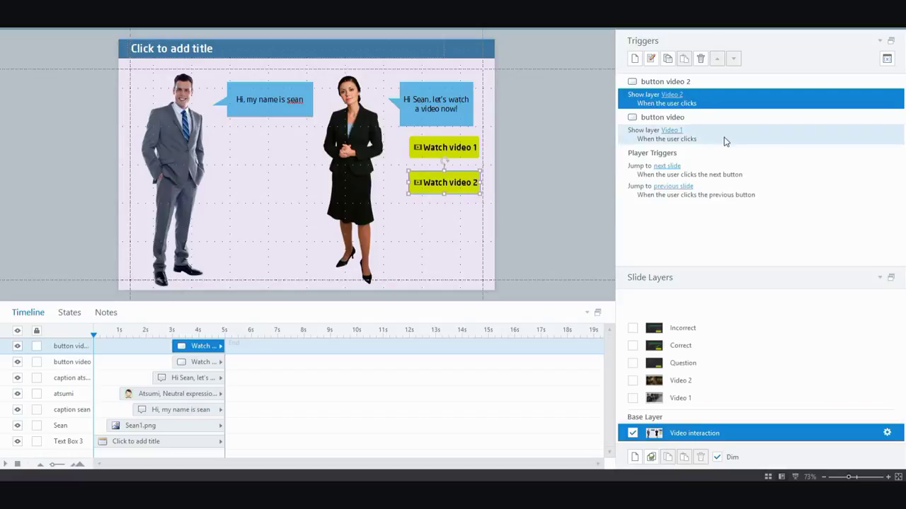
click(694, 381)
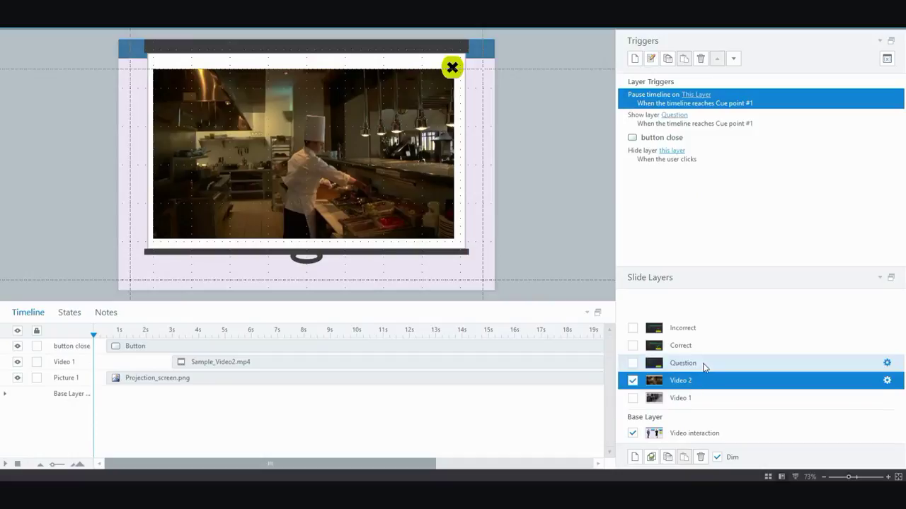
click(704, 367)
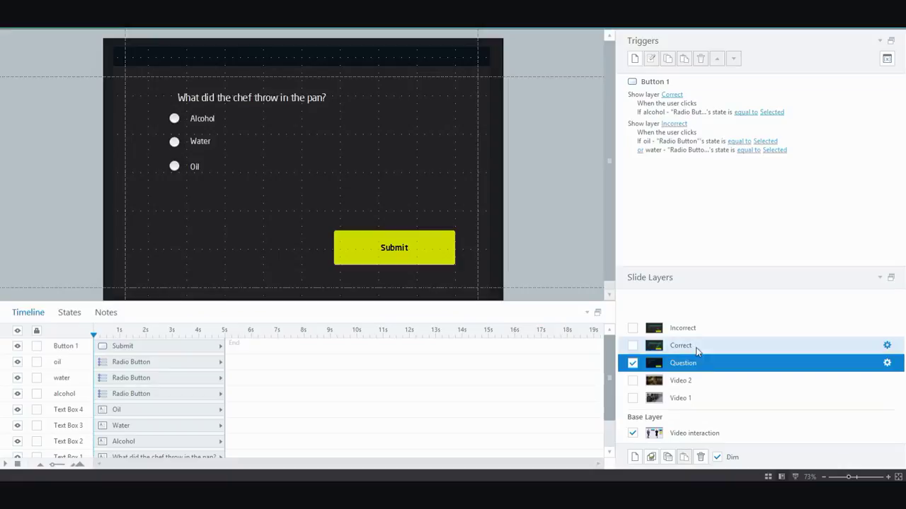
click(696, 348)
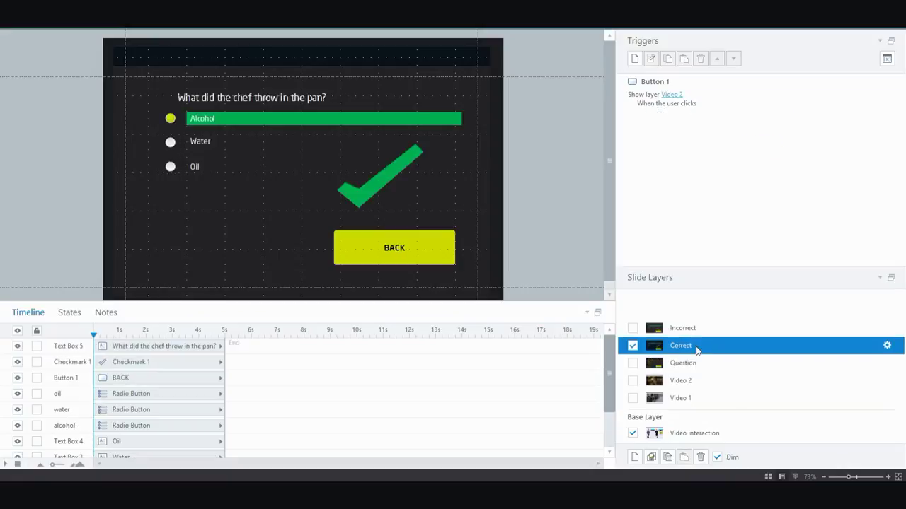
click(704, 330)
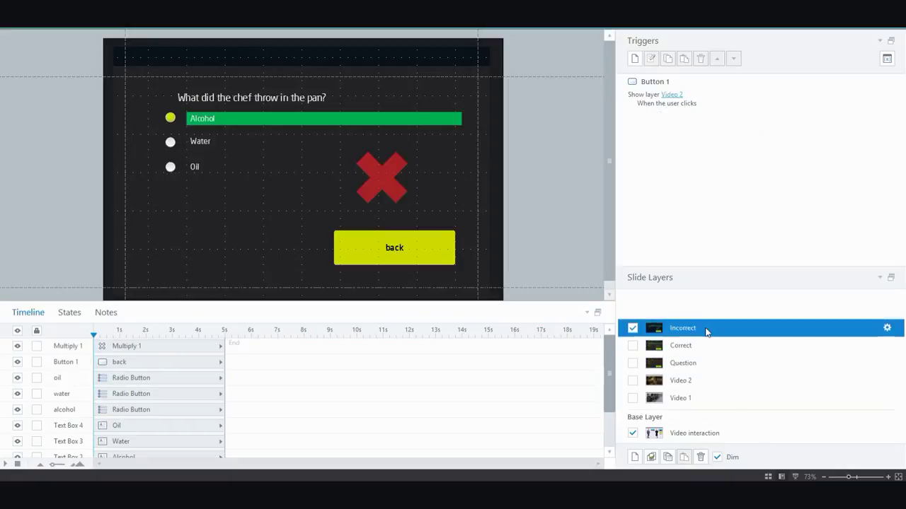
click(702, 365)
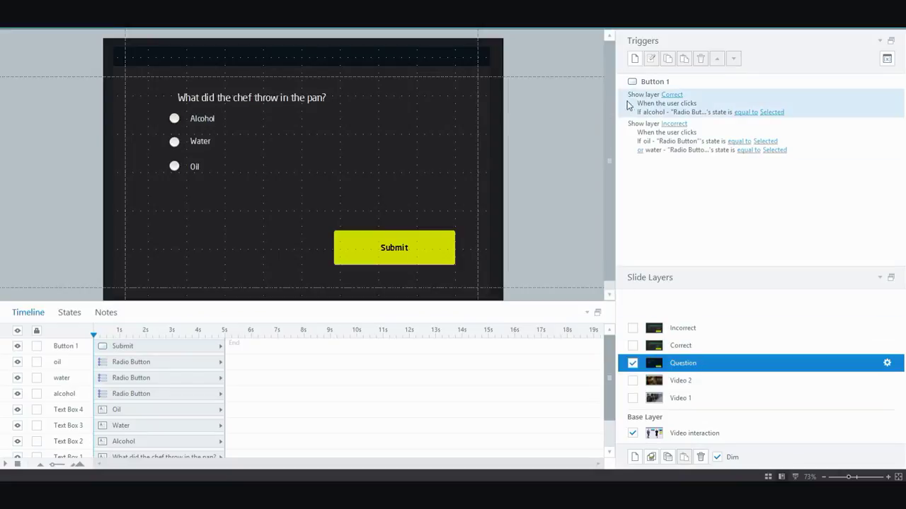
Examine the Submit button, answer text boxes and radio buttons on the Question layer, and the available radio button styles.
click(360, 248)
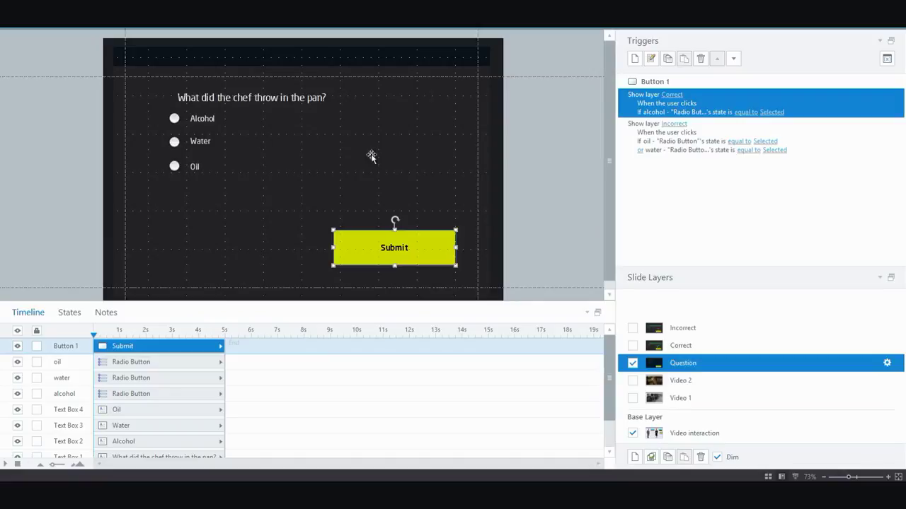
click(529, 167)
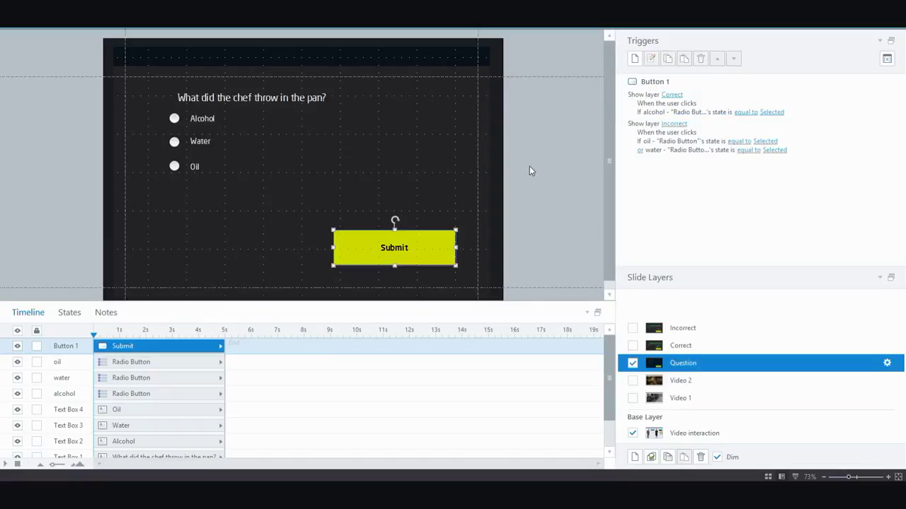
click(208, 126)
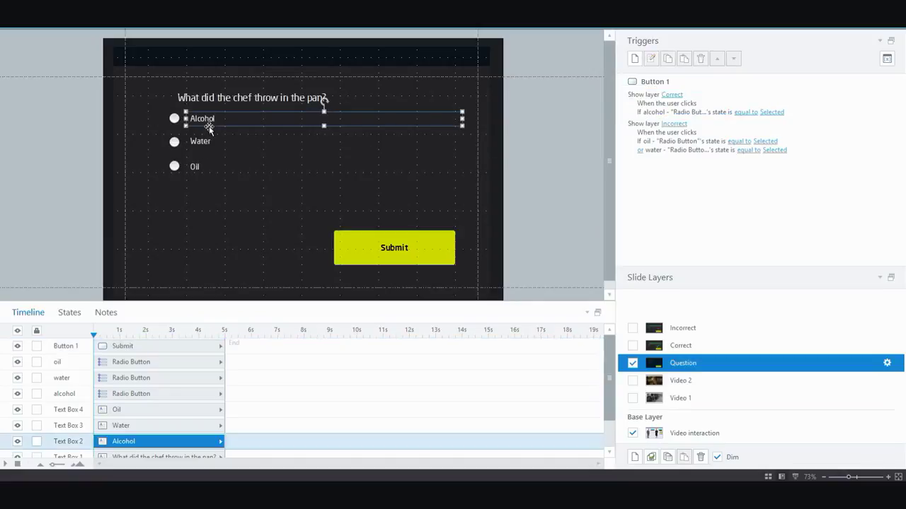
click(211, 141)
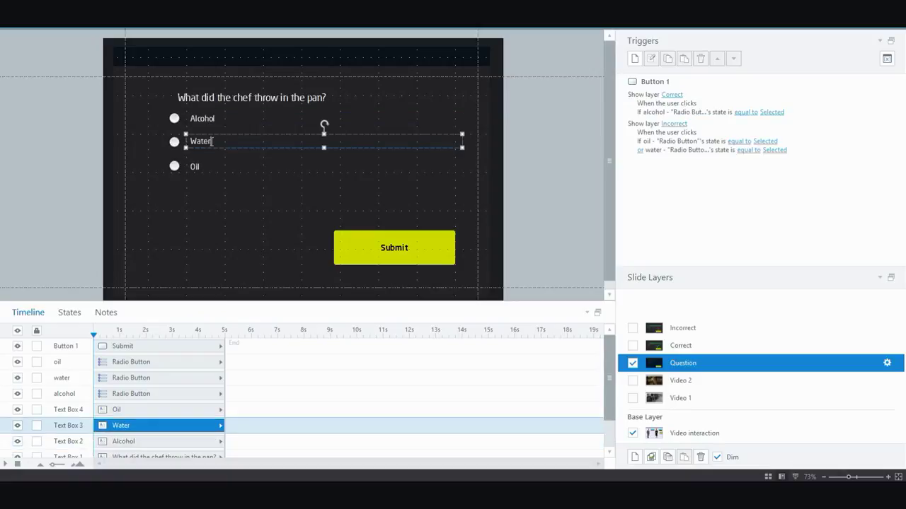
click(213, 166)
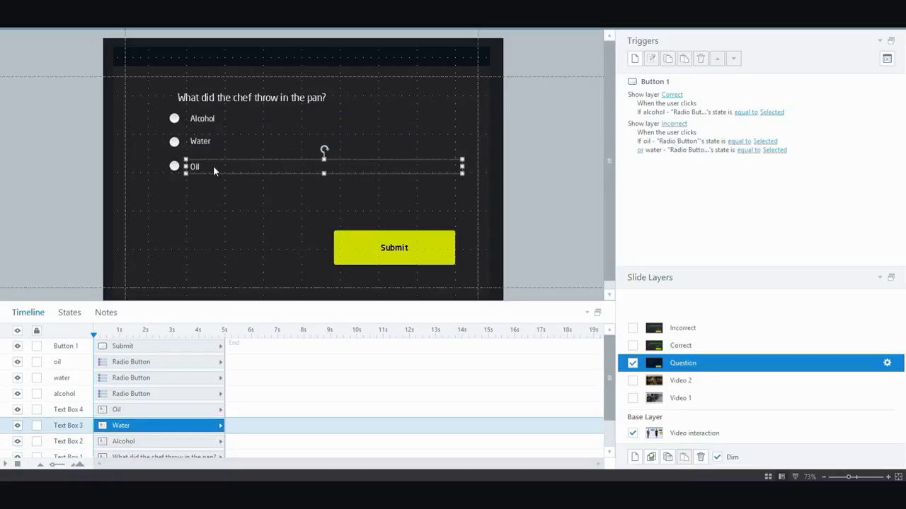
click(161, 113)
click(168, 126)
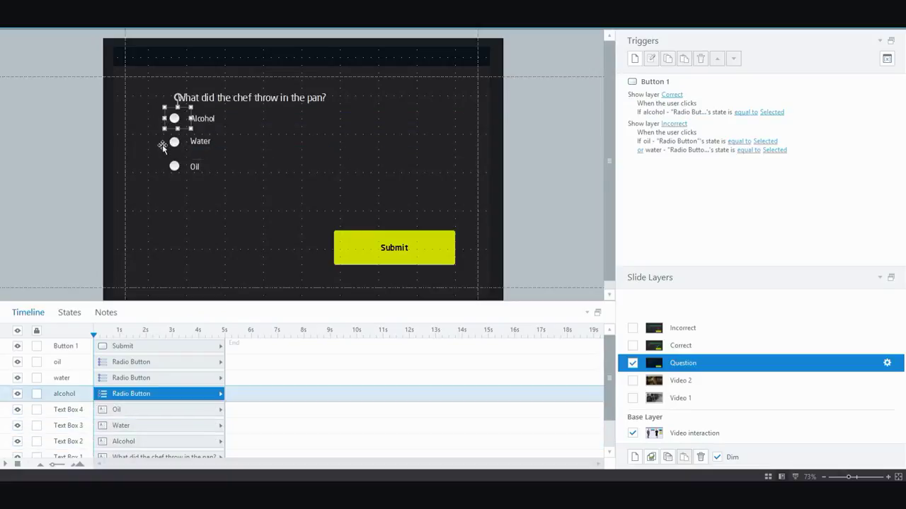
click(194, 200)
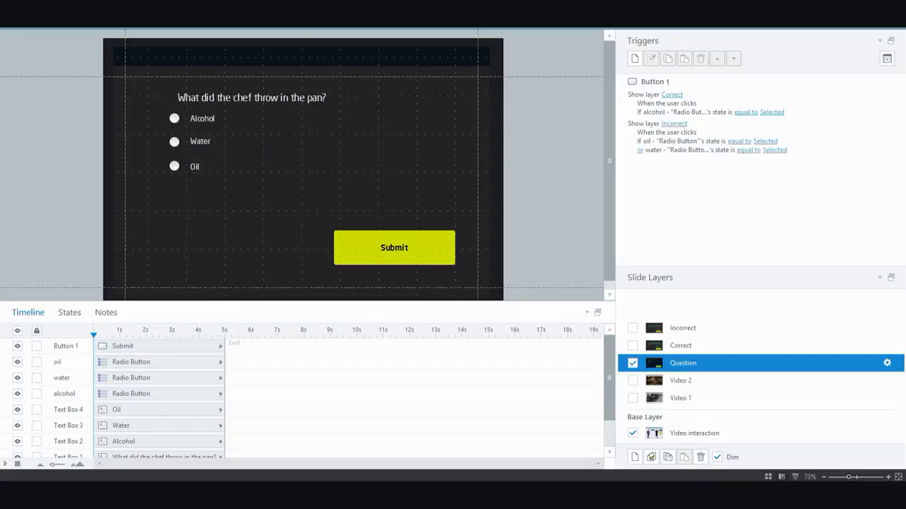
click(322, 13)
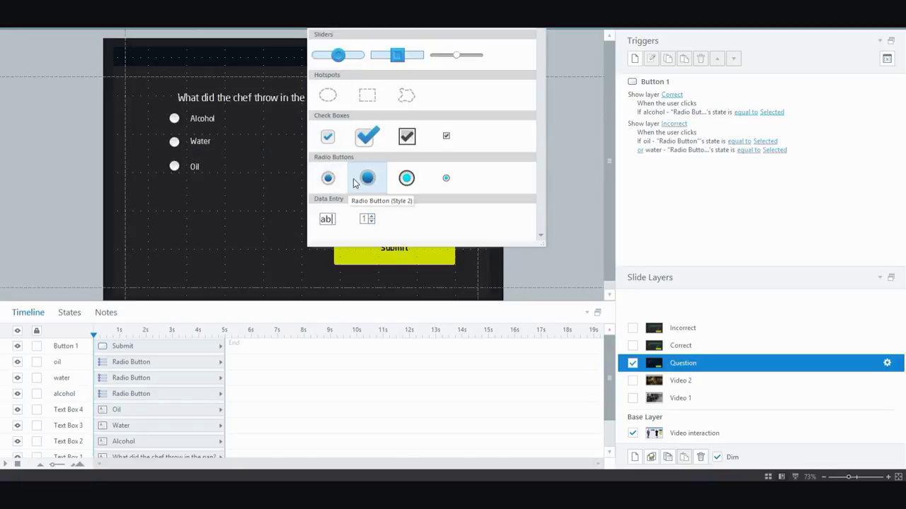
click(242, 205)
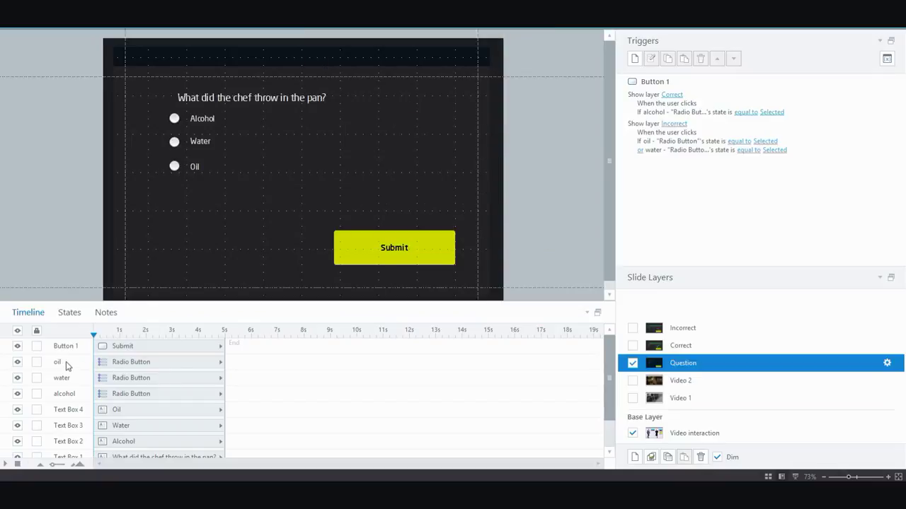
Set up a new trigger on the Question layer that shows the Correct layer when the user clicks Button 1.
click(635, 59)
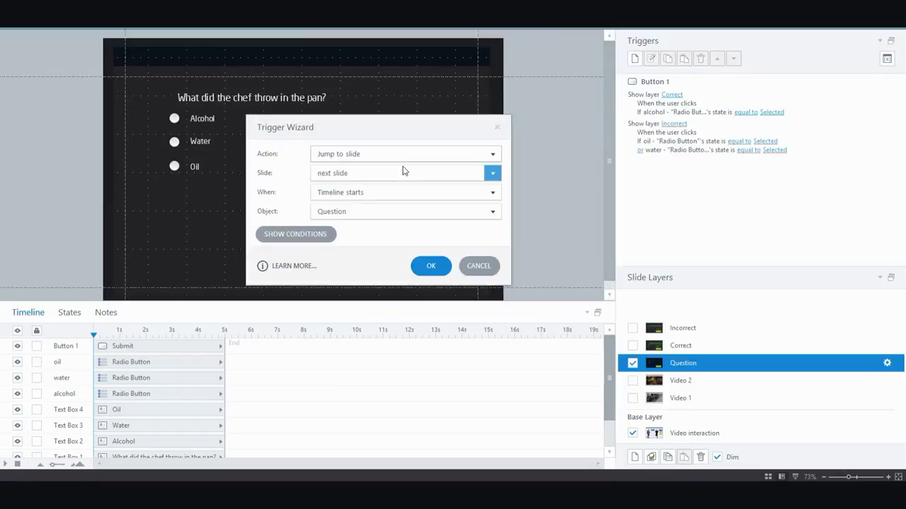
click(492, 153)
click(415, 125)
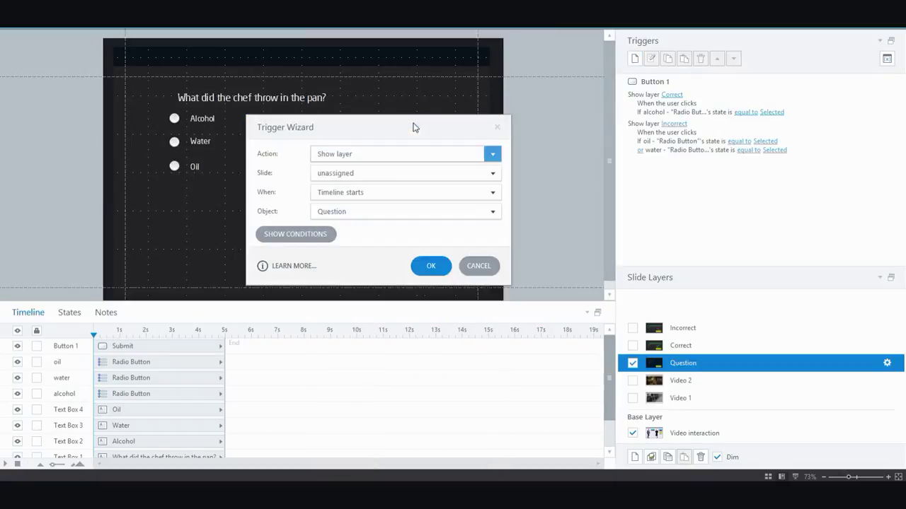
click(376, 177)
click(357, 213)
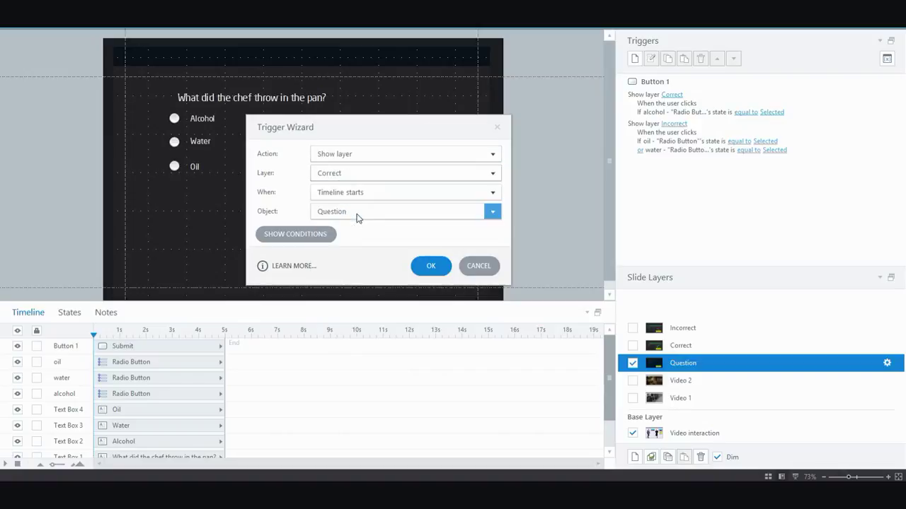
click(348, 193)
click(345, 222)
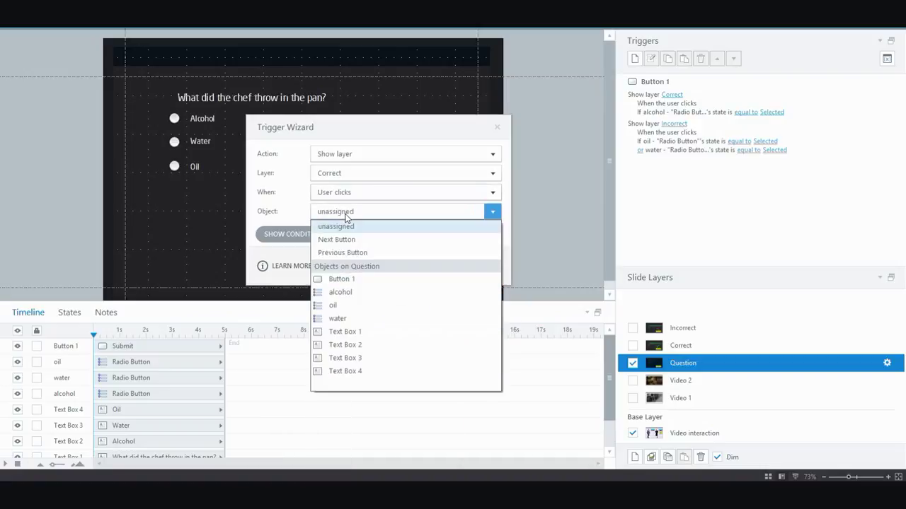
click(346, 280)
drag(364, 129, 590, 56)
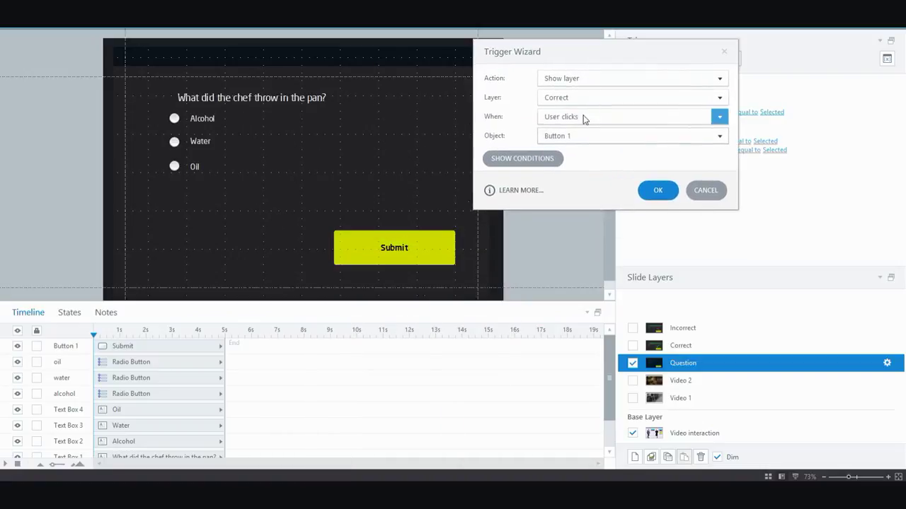
click(719, 136)
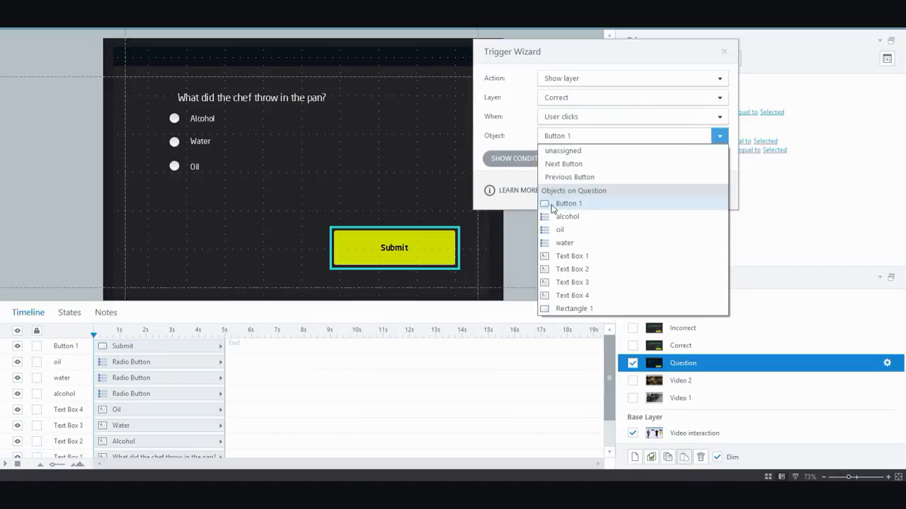
click(574, 204)
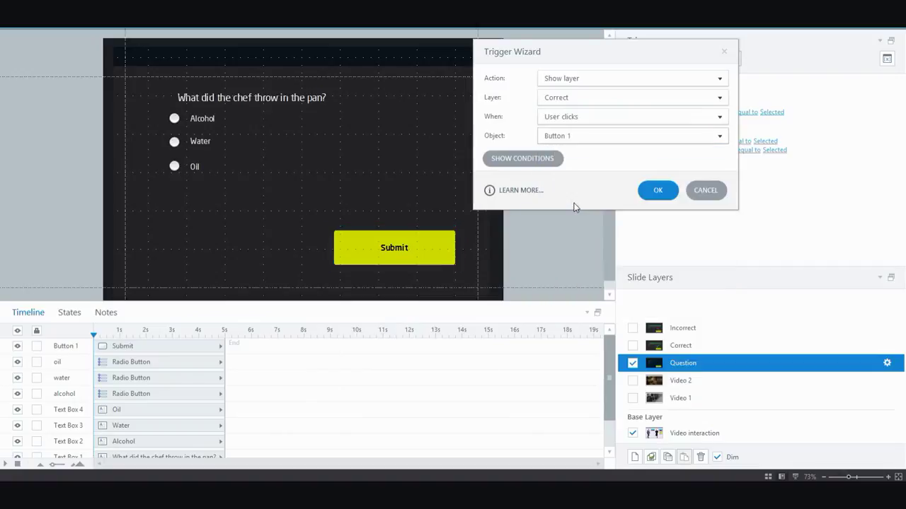
Add a shape condition to the trigger requiring the alcohol radio button's state to be equal to Selected.
click(551, 162)
click(681, 234)
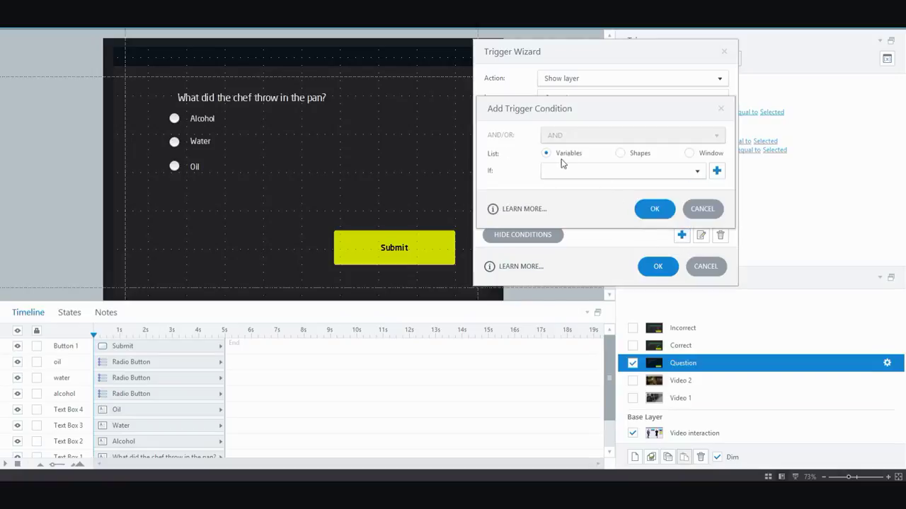
click(620, 153)
click(625, 173)
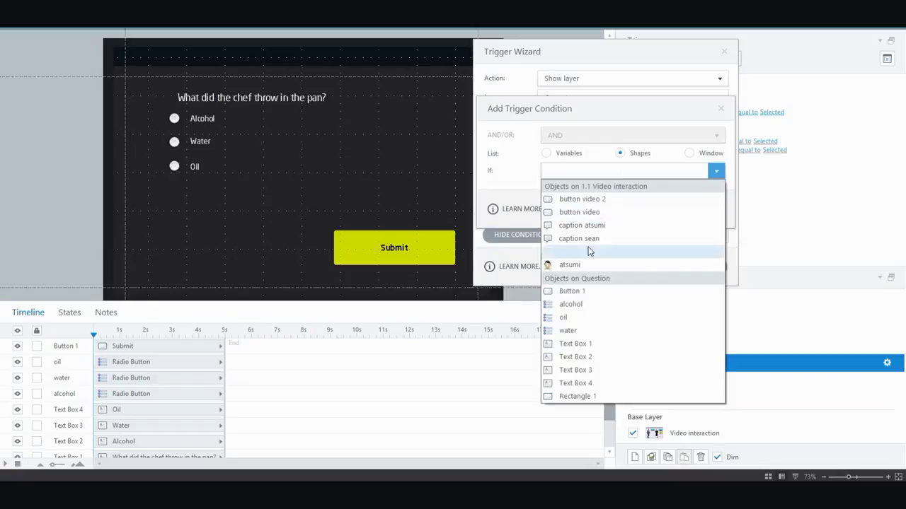
click(572, 304)
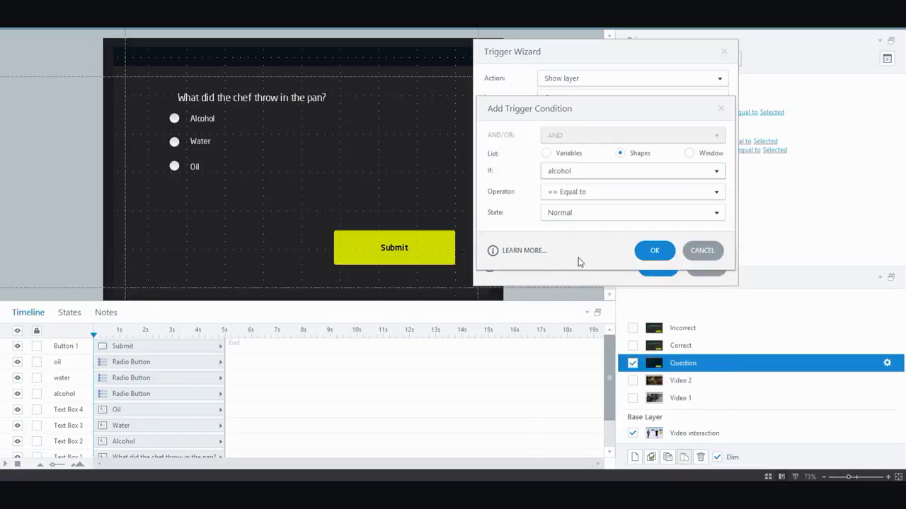
click(613, 215)
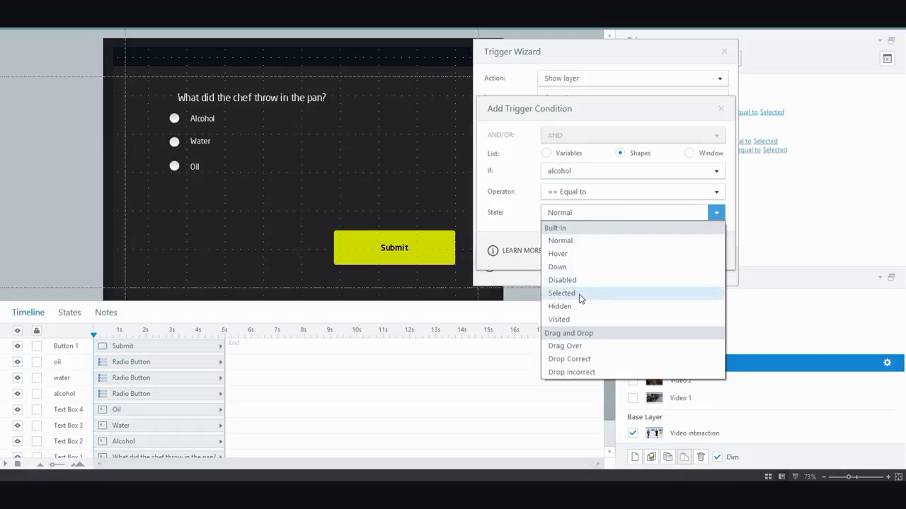
click(580, 294)
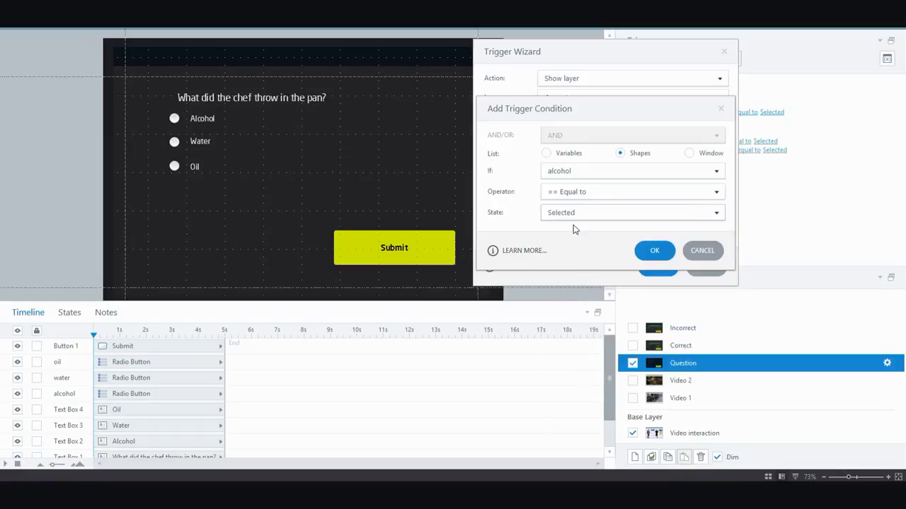
drag(594, 124, 591, 241)
click(643, 366)
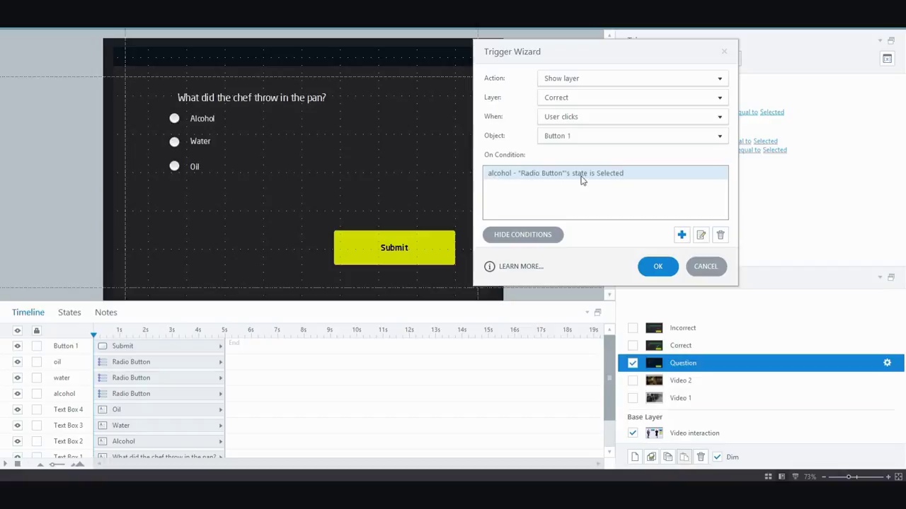
Save the new Correct-layer trigger and delete the original Button 1 trigger that it duplicates.
click(655, 266)
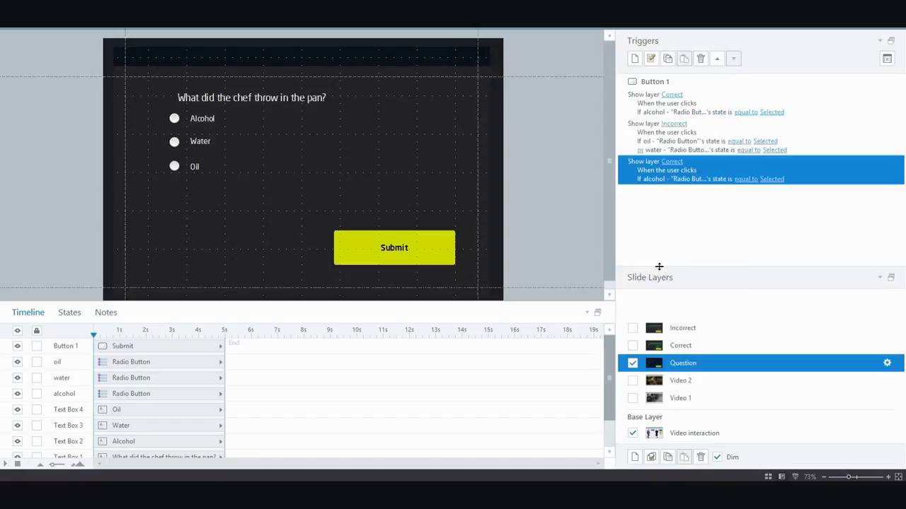
click(645, 106)
click(700, 58)
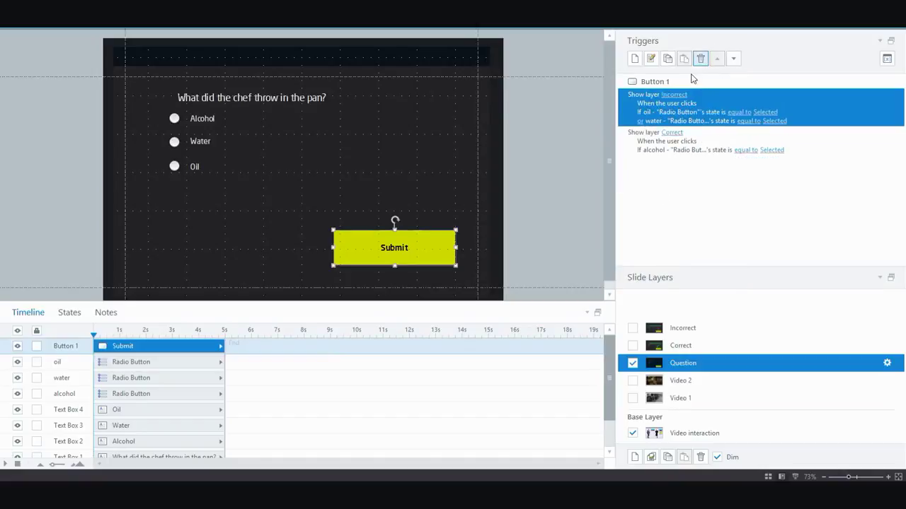
Set up a new trigger on the Question layer that shows the Incorrect layer when the user clicks Button 1.
click(634, 59)
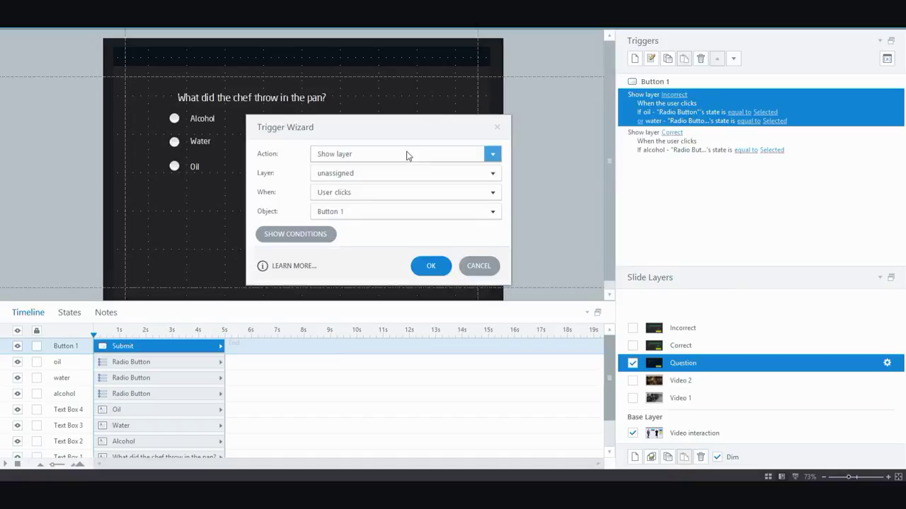
click(358, 173)
click(355, 202)
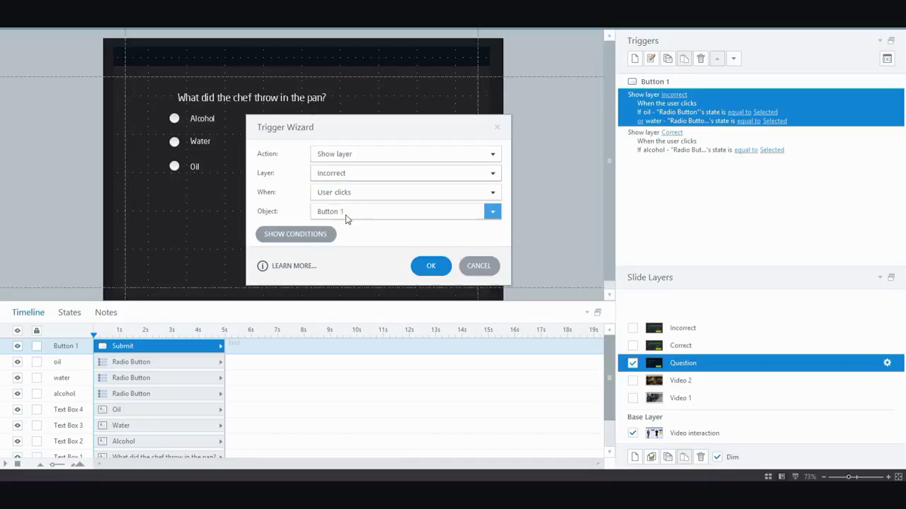
Add a shape condition to the trigger requiring the oil radio button's state to be equal to Selected.
click(313, 235)
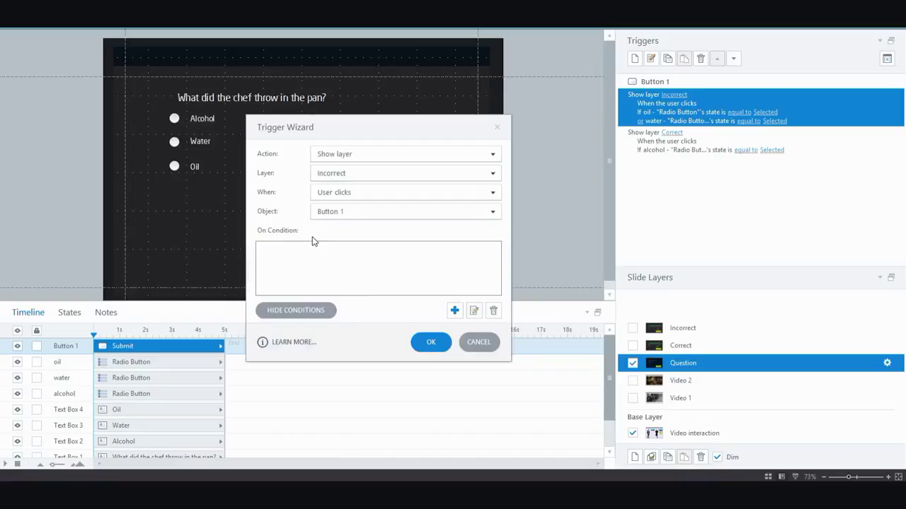
click(454, 311)
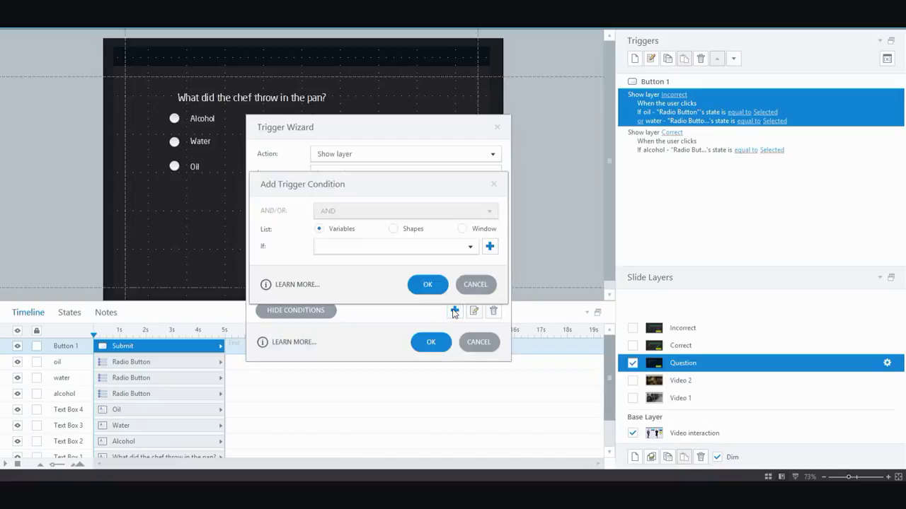
click(401, 230)
click(397, 247)
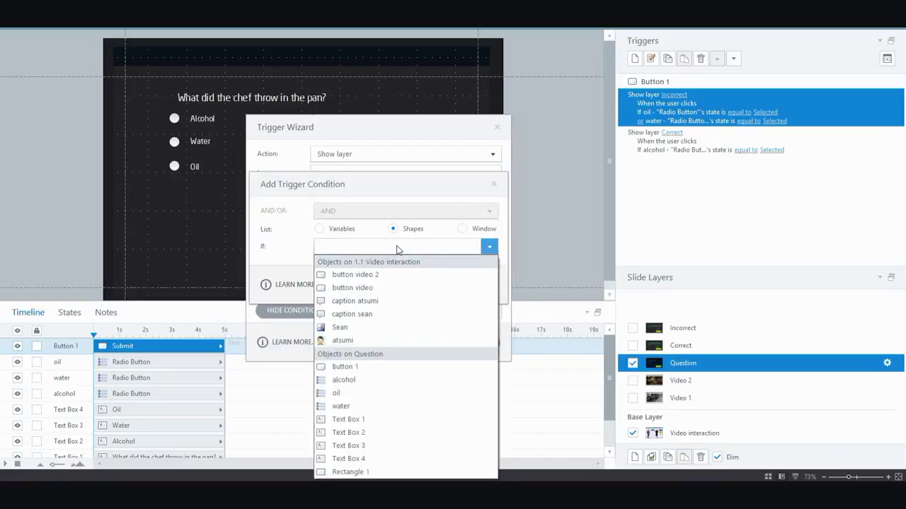
click(359, 393)
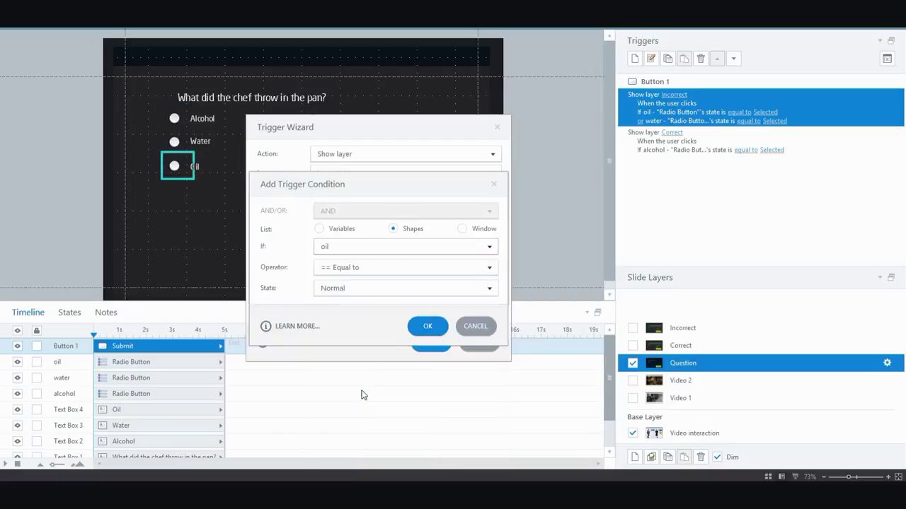
click(365, 290)
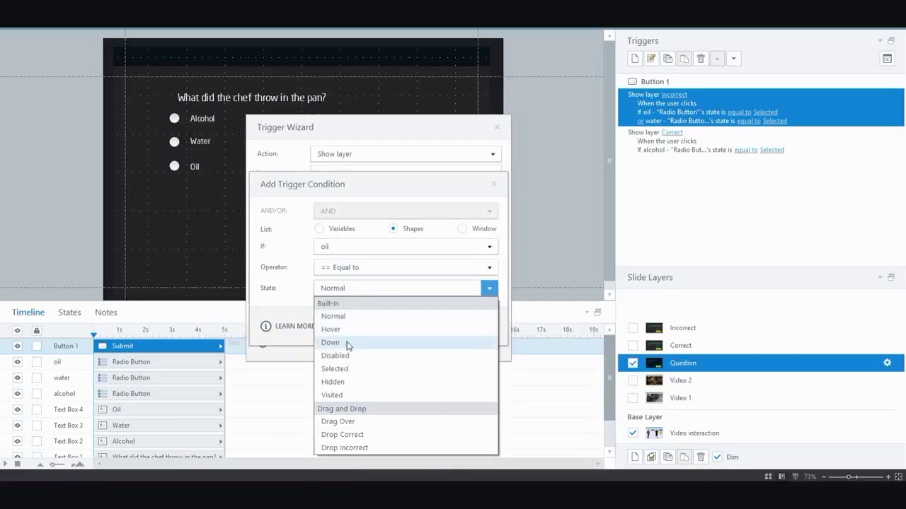
click(336, 369)
click(429, 325)
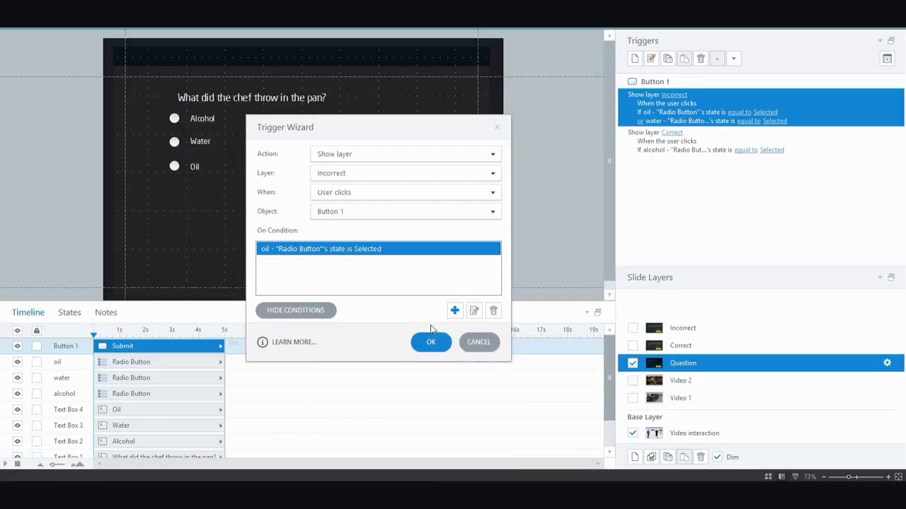
Add an OR shape condition to the trigger requiring the water radio button's state to be equal to Selected.
click(455, 310)
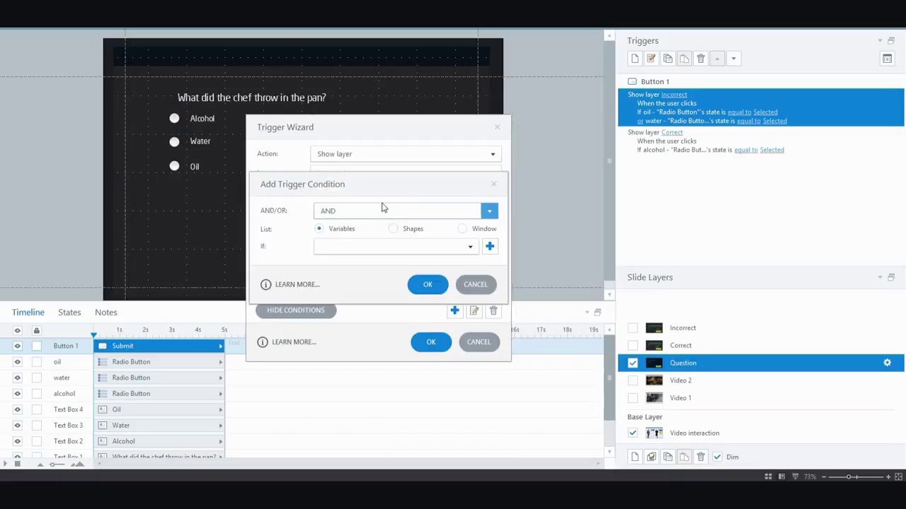
click(375, 212)
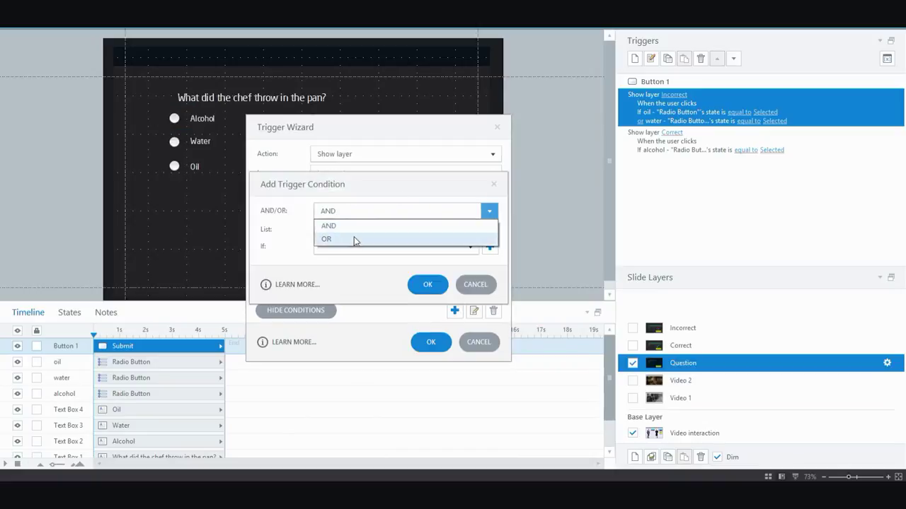
click(352, 241)
click(393, 229)
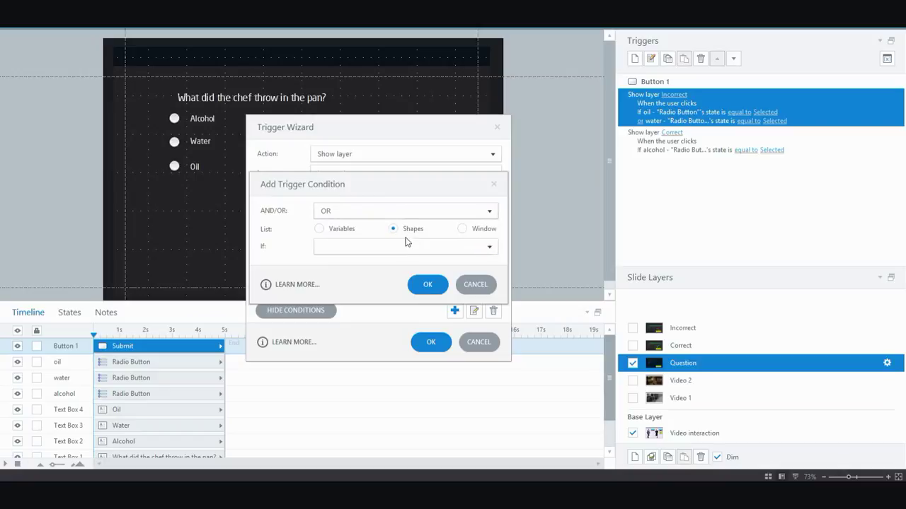
click(405, 247)
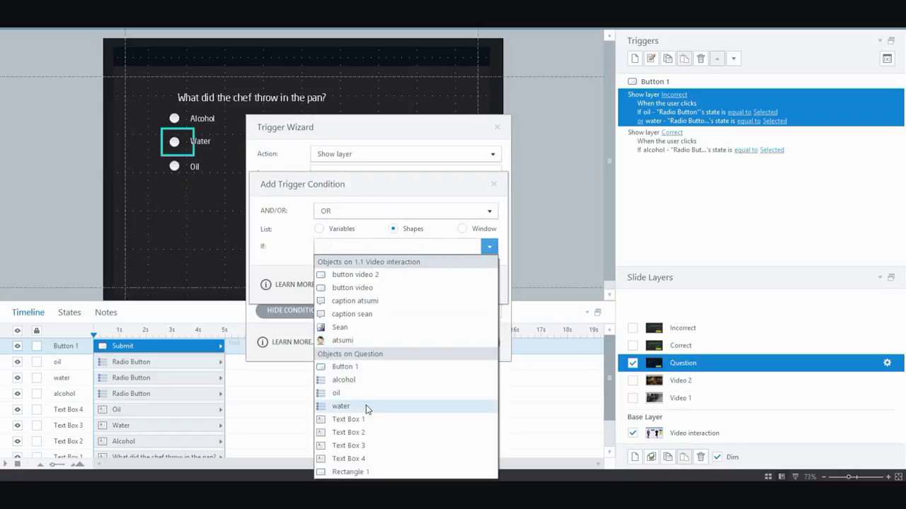
click(340, 406)
click(357, 288)
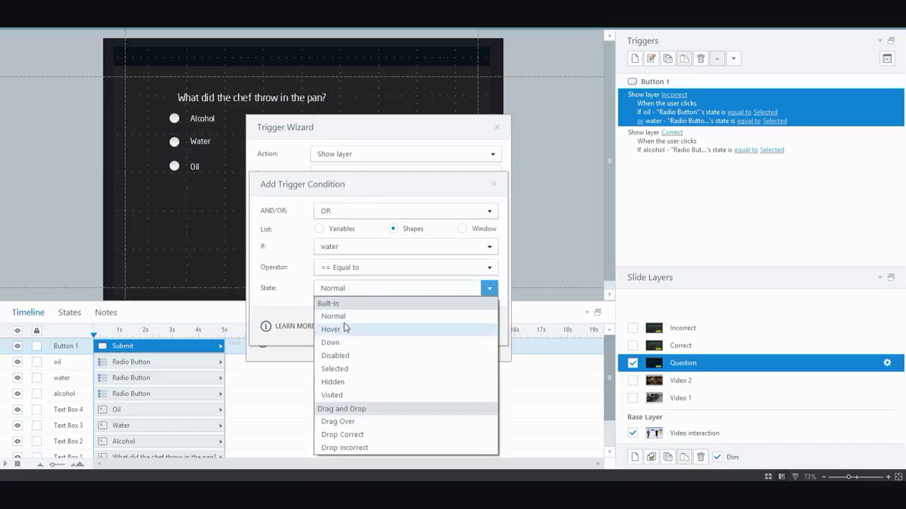
click(342, 369)
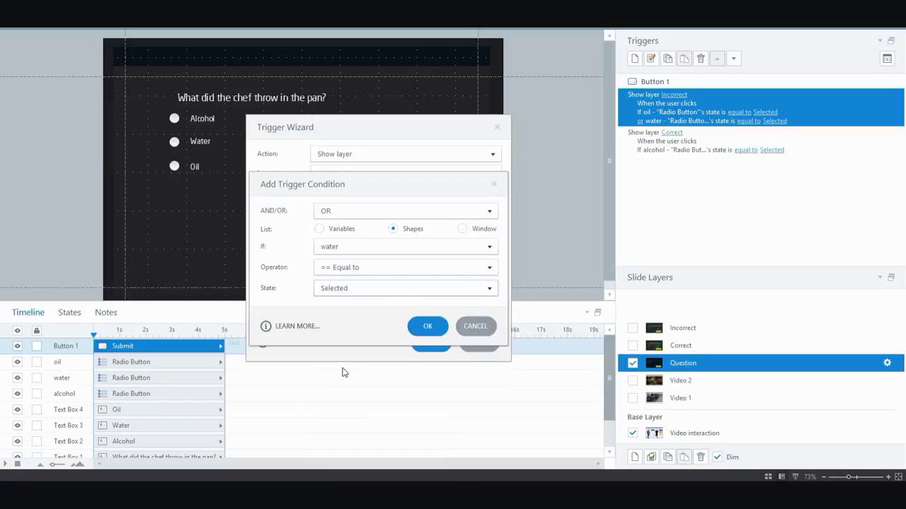
click(417, 345)
Save the new Incorrect-layer trigger and delete the original Incorrect-layer trigger that it duplicates.
click(430, 343)
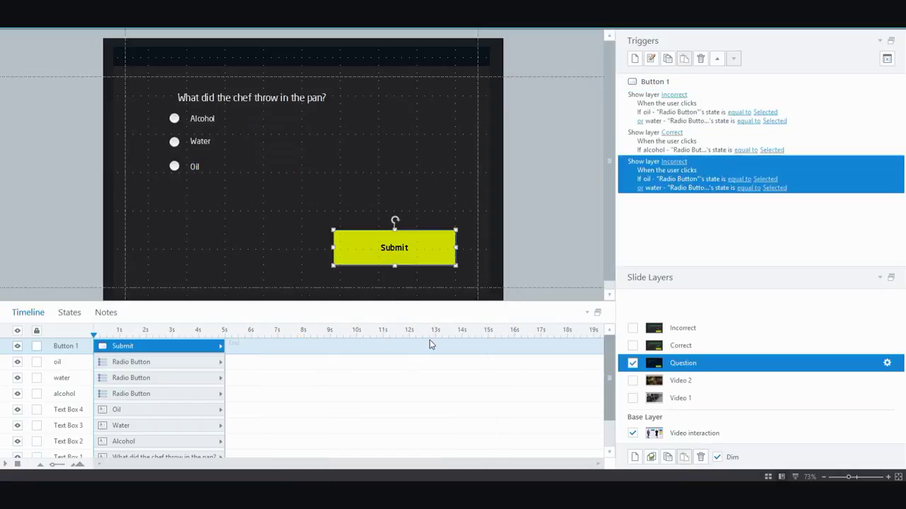
click(641, 104)
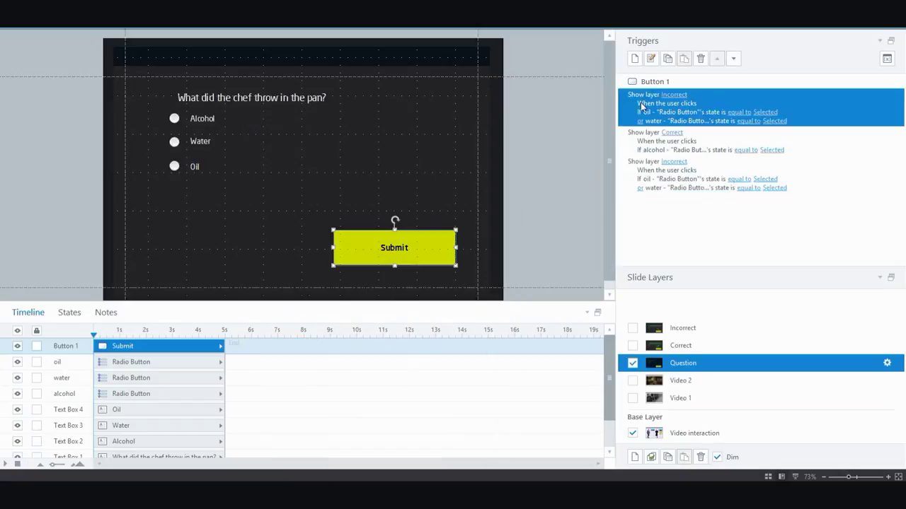
click(700, 58)
click(685, 148)
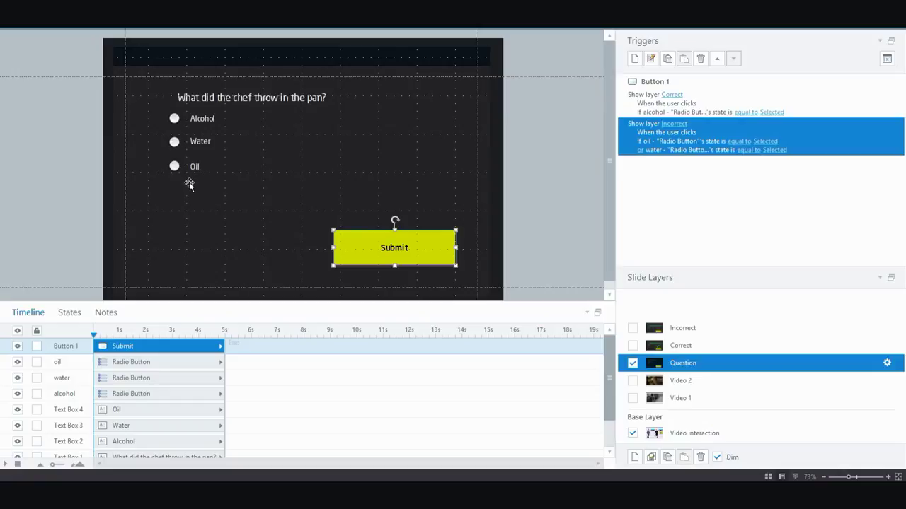
Examine the back button's trigger on the Correct layer and on the Incorrect layer.
click(691, 348)
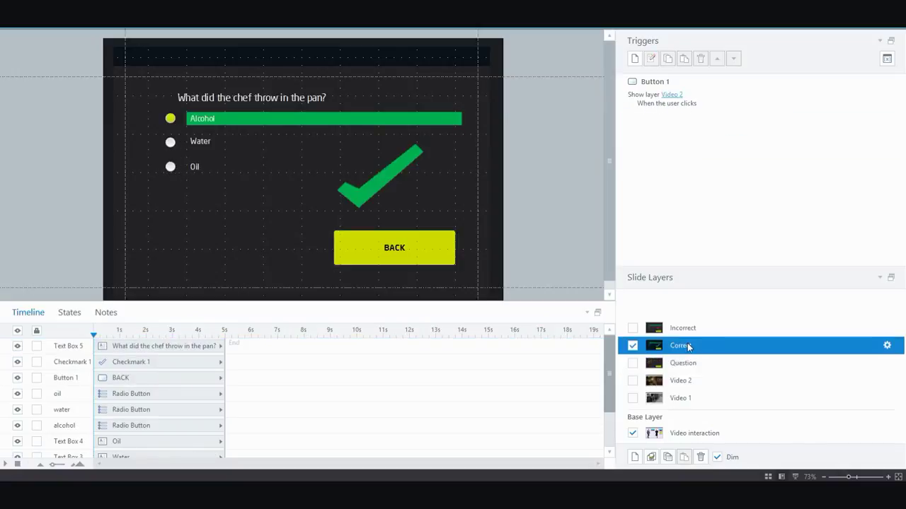
click(425, 255)
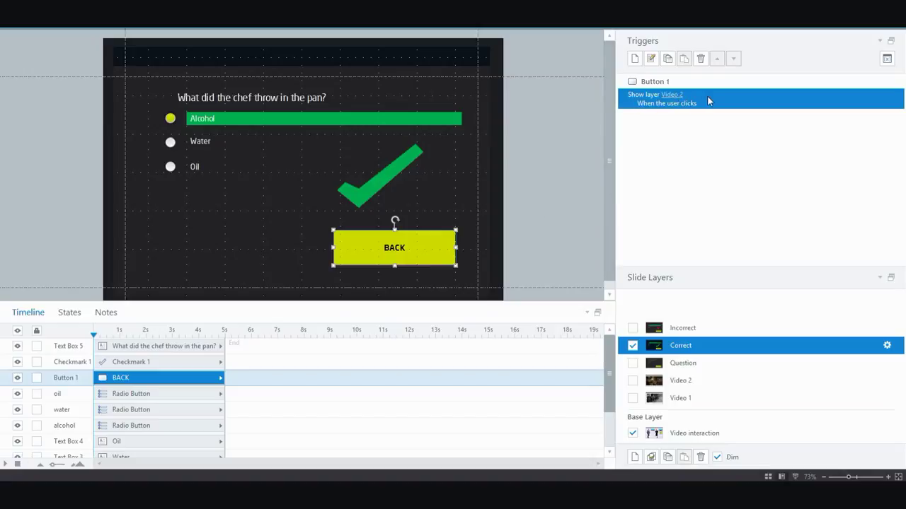
click(700, 326)
click(652, 108)
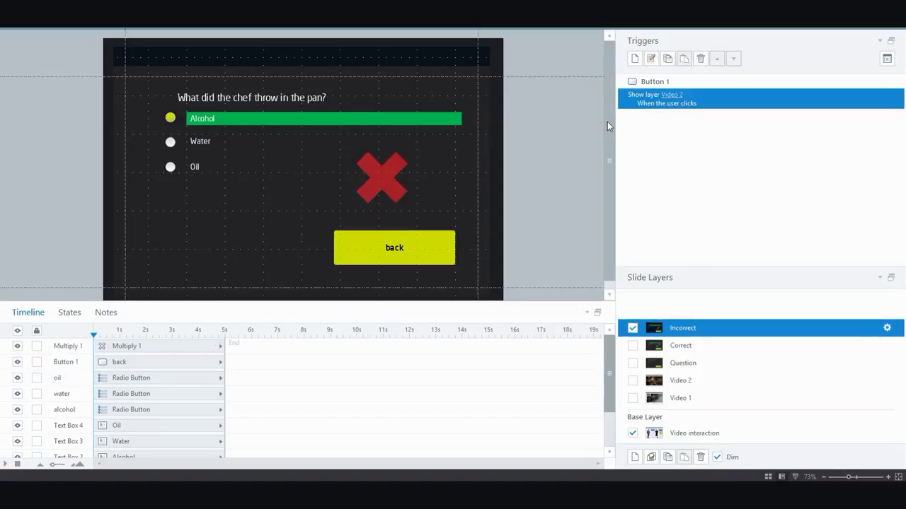